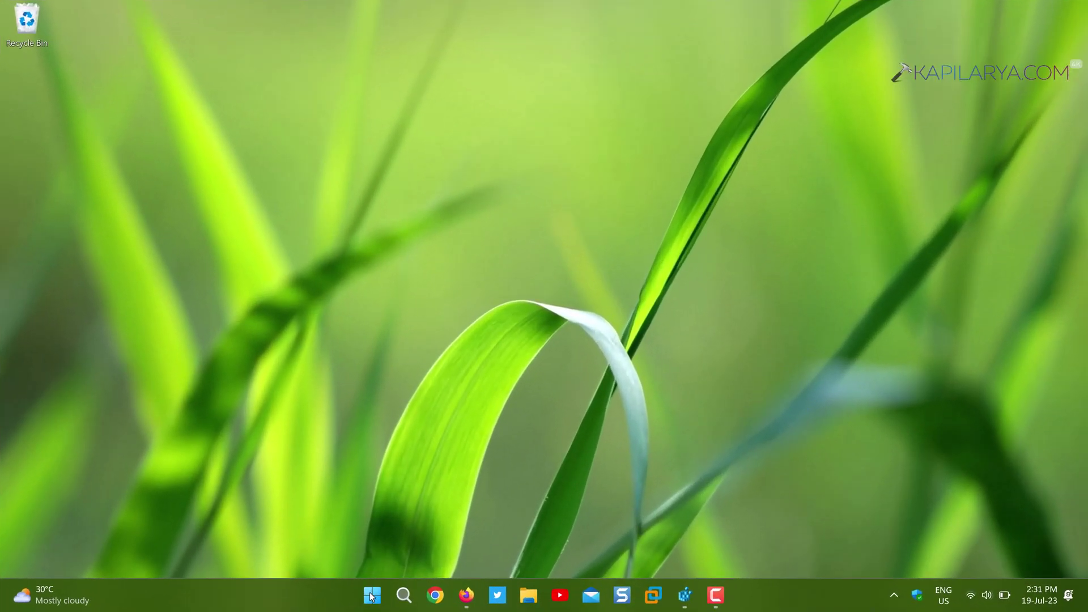
Open the Run dialog from the Start button menu with 'regedit' in the Open field
{"action": "right_click", "coordinate": [372, 596]}
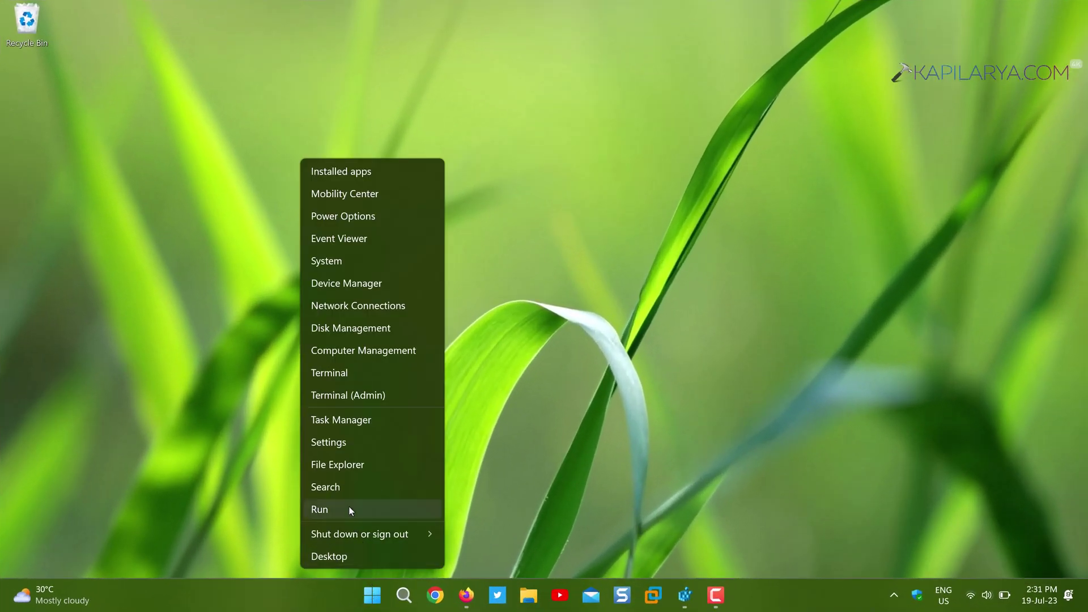
{"action": "left_click", "coordinate": [349, 509]}
{"action": "left_click_drag", "start_coordinate": [181, 464], "coordinate": [394, 275]}
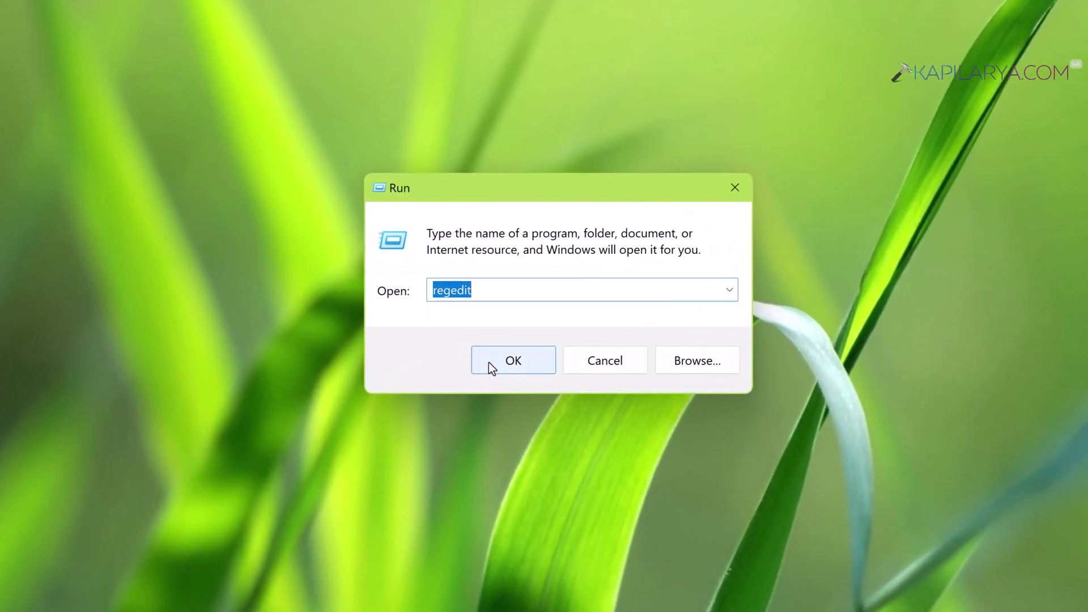
Launch Registry Editor, go to the WinTrust Software Publishing key and select State (0x00023c00)
{"action": "left_click", "coordinate": [488, 362]}
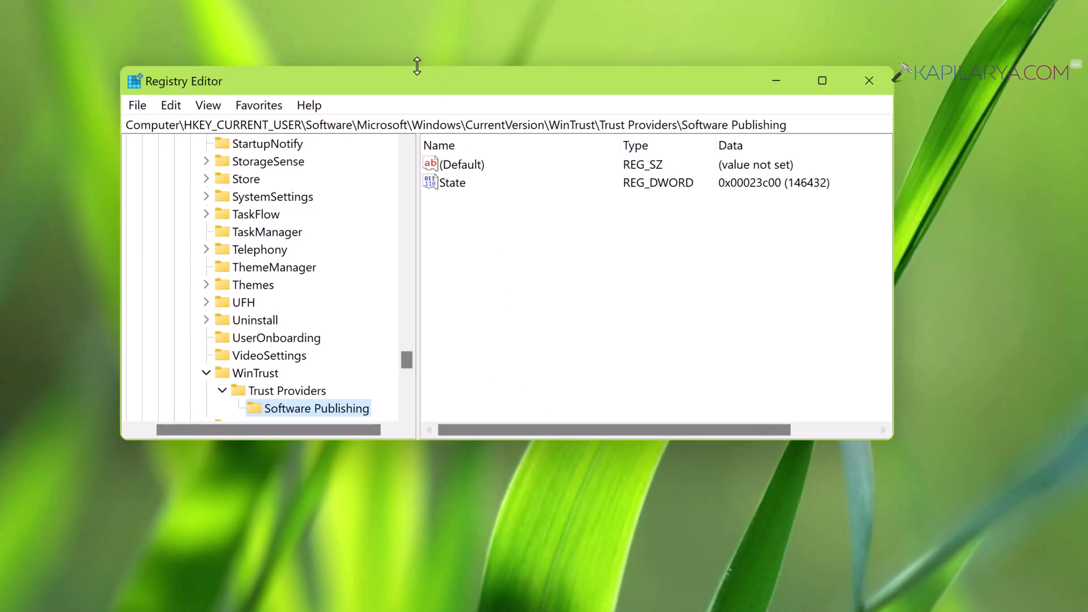
{"action": "left_click", "coordinate": [188, 126]}
{"action": "left_click_drag", "start_coordinate": [184, 128], "coordinate": [456, 125]}
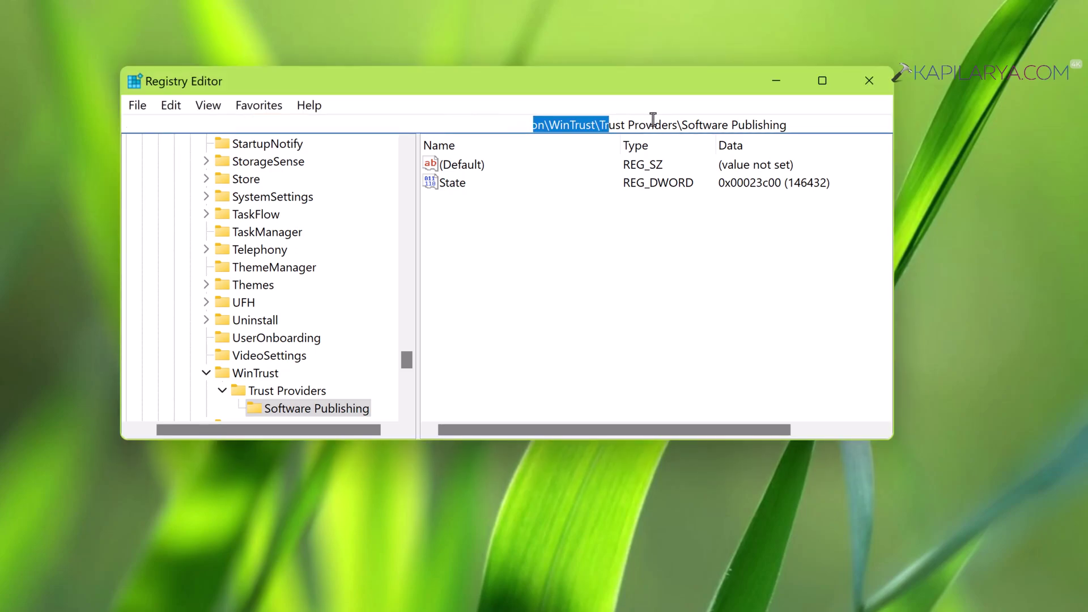
{"action": "left_click_drag", "start_coordinate": [456, 126], "coordinate": [913, 136]}
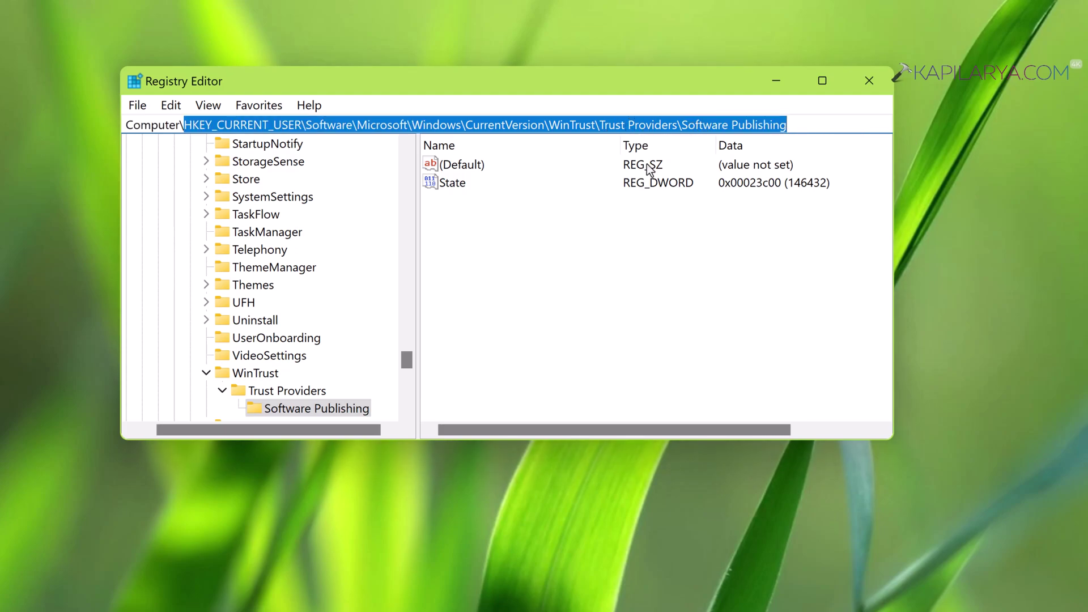
{"action": "left_click", "coordinate": [290, 405]}
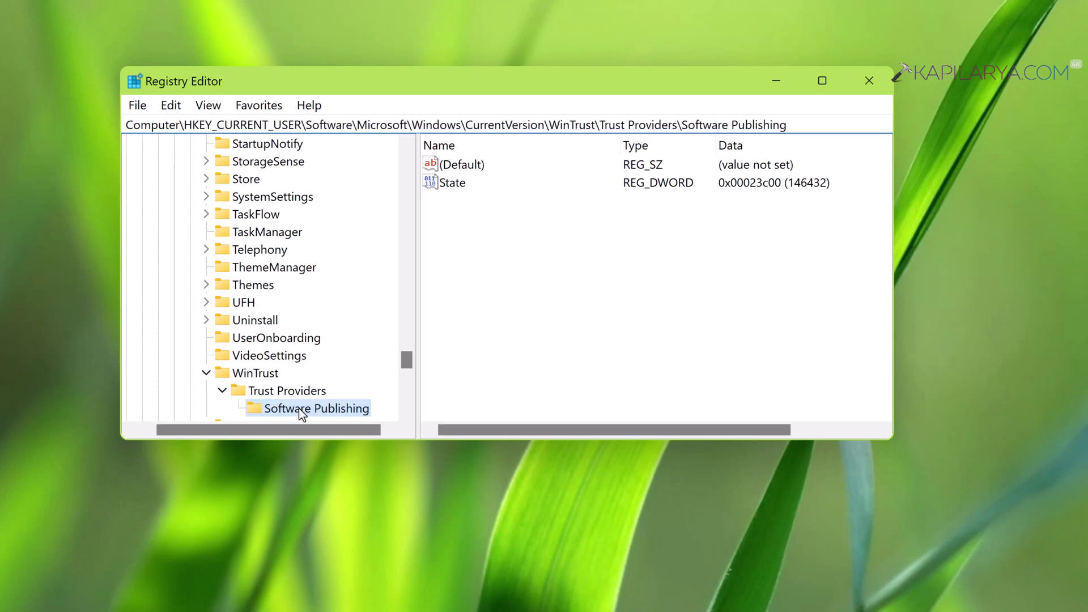
{"action": "left_click", "coordinate": [448, 187]}
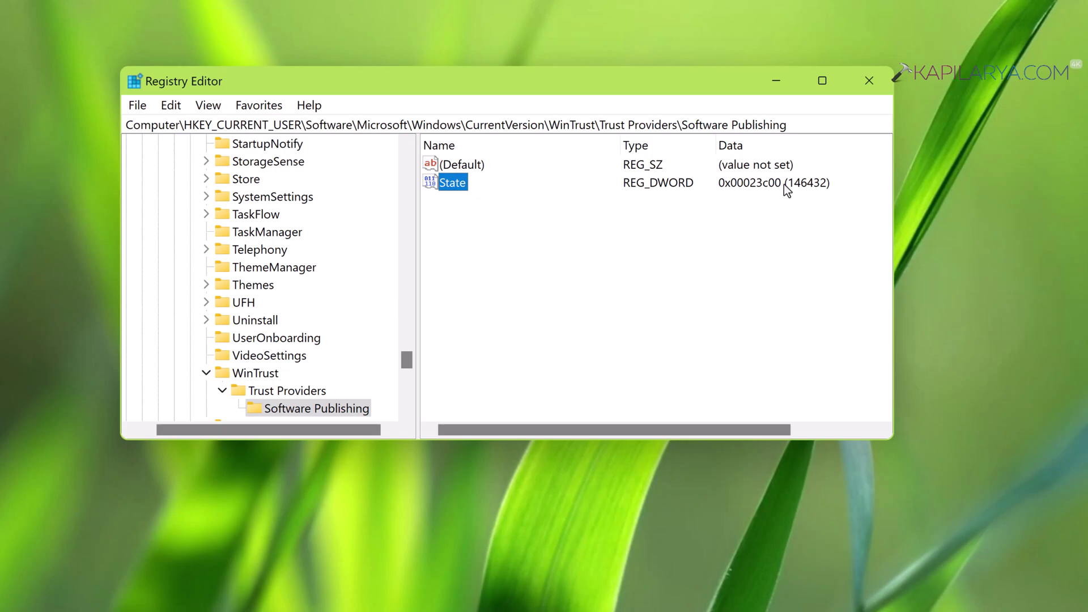
Open the State DWORD and switch its base to Decimal, showing 146432
{"action": "double_click", "coordinate": [455, 182]}
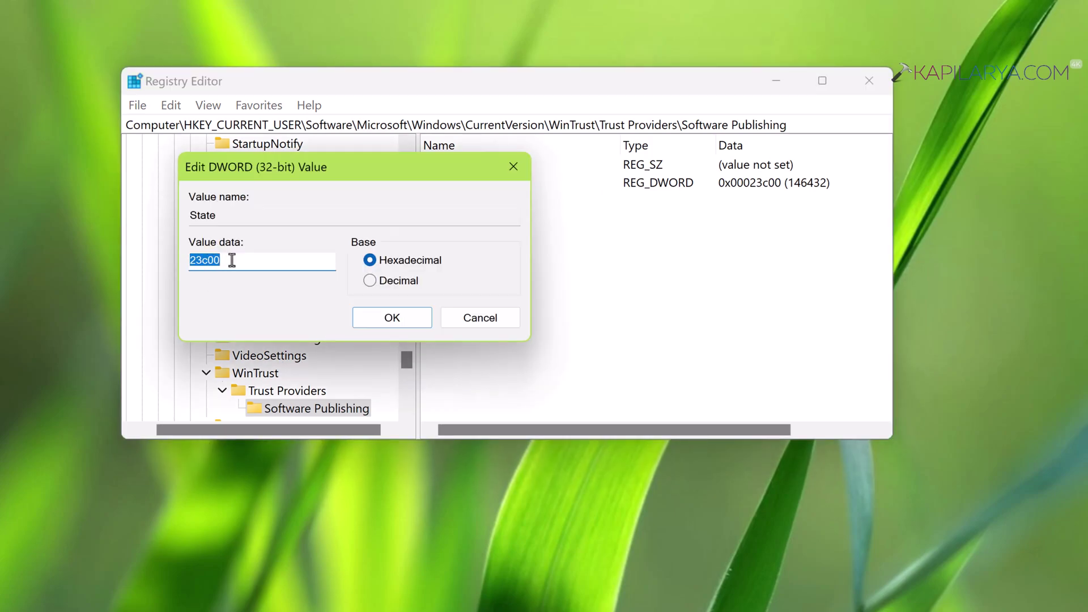
{"action": "left_click", "coordinate": [369, 282]}
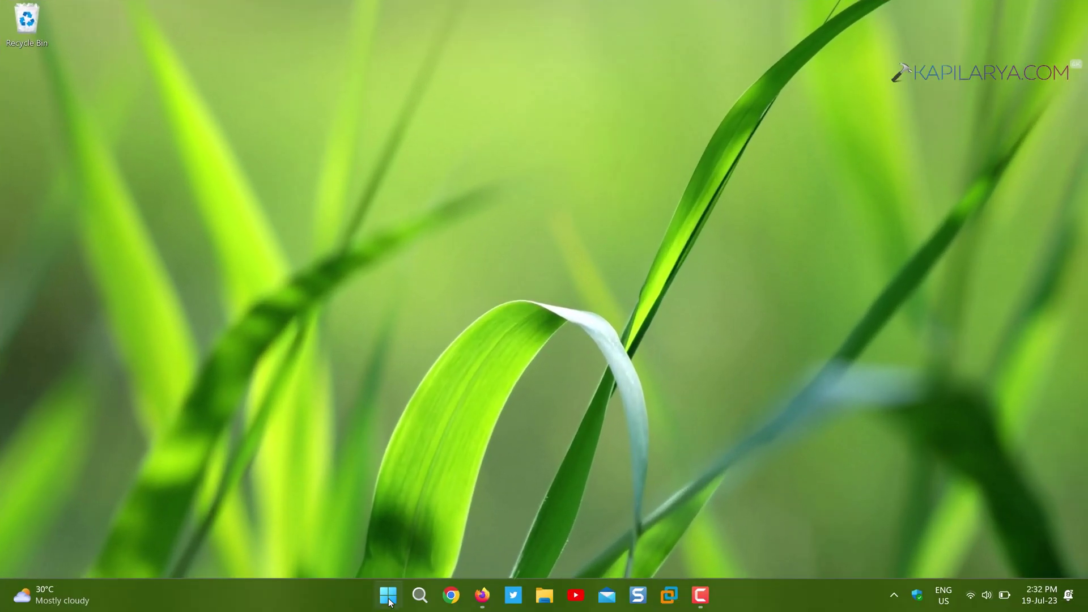
Run gpedit.msc from the Start button's Run prompt, picking it from autocomplete
{"action": "right_click", "coordinate": [387, 595]}
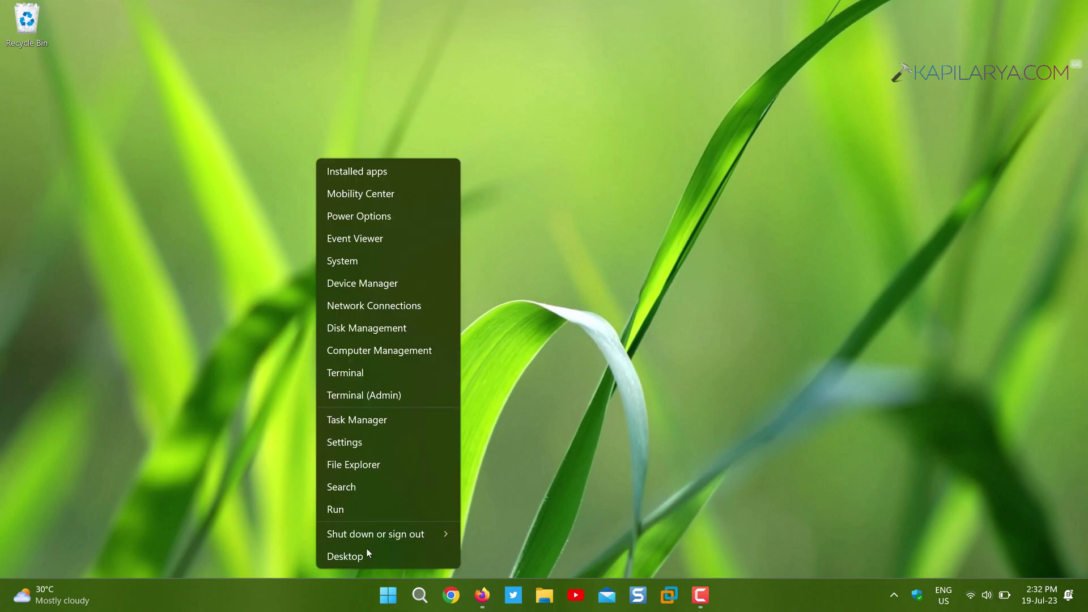
{"action": "left_click", "coordinate": [360, 507]}
{"action": "type", "text": "gp"}
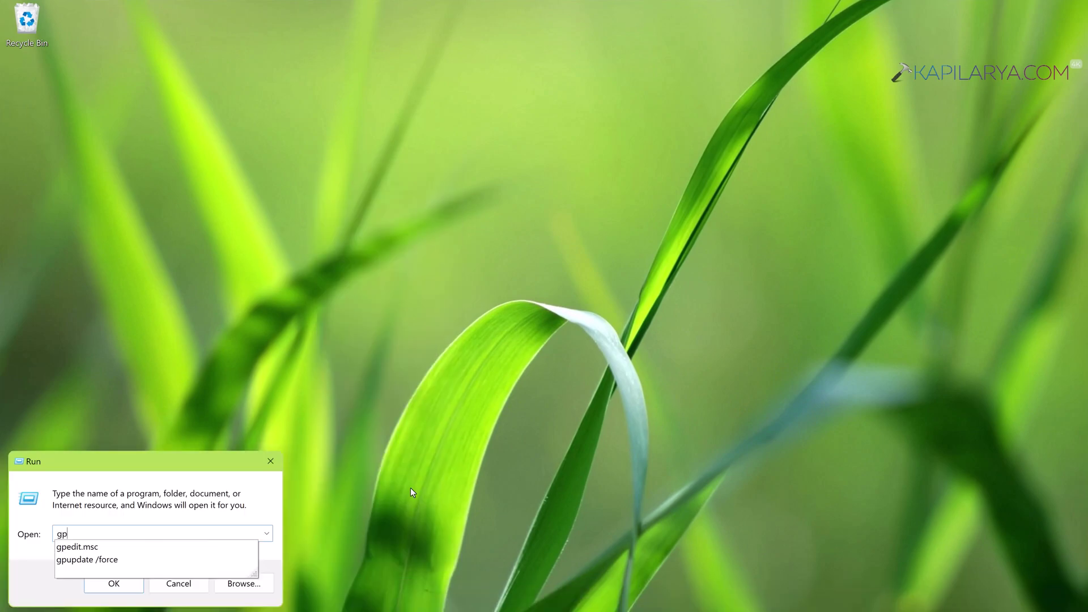
{"action": "type", "text": "ed"}
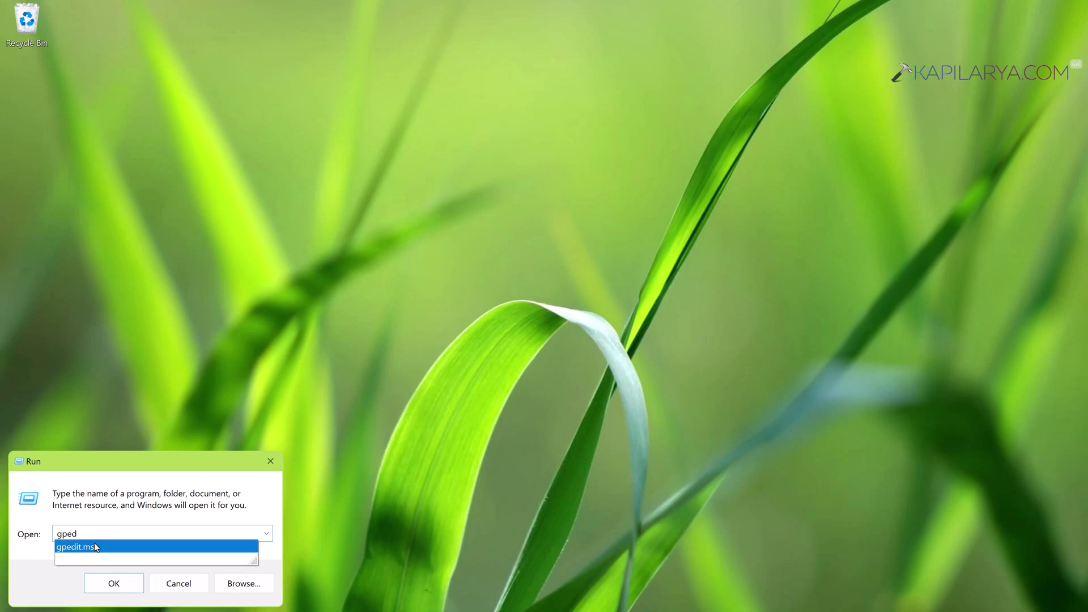
{"action": "left_click", "coordinate": [97, 548]}
{"action": "left_click", "coordinate": [111, 583]}
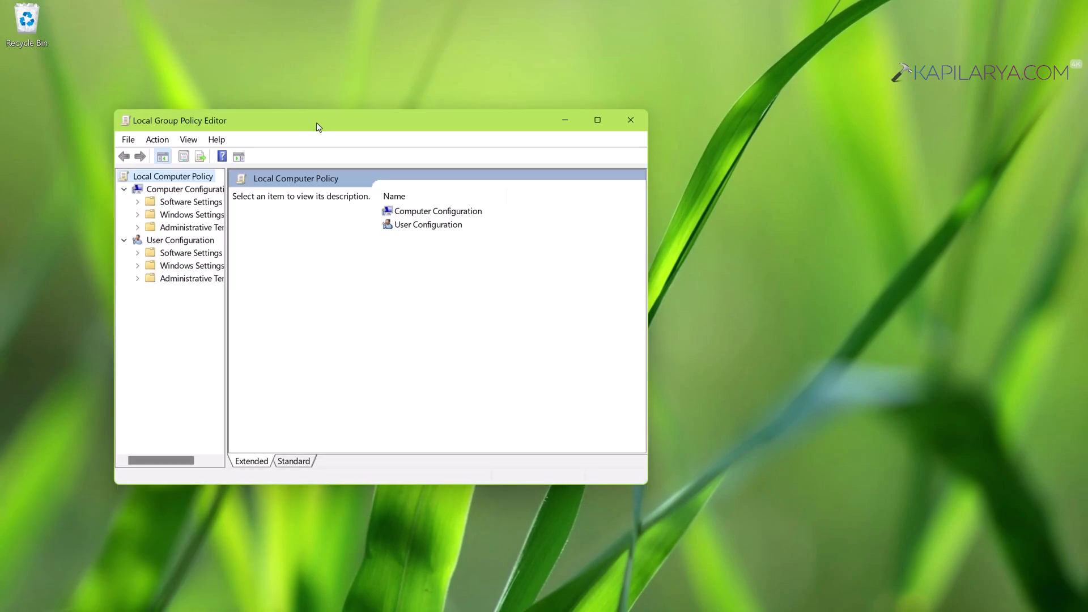
Expand Administrative Templates under Computer Configuration and select the System folder
{"action": "left_click_drag", "start_coordinate": [317, 120], "coordinate": [399, 123]}
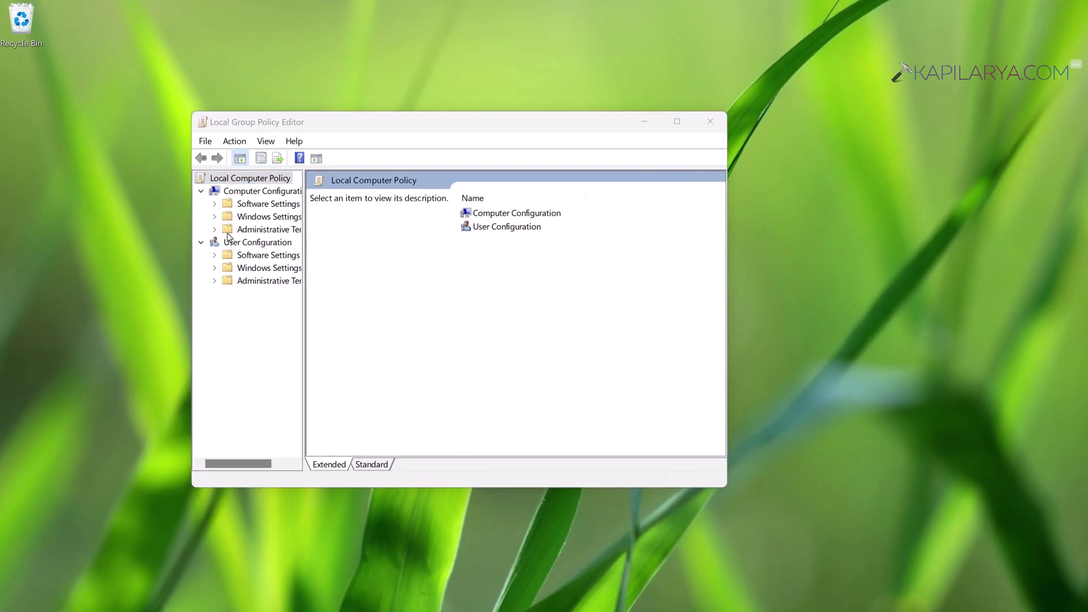
{"action": "double_click", "coordinate": [226, 232]}
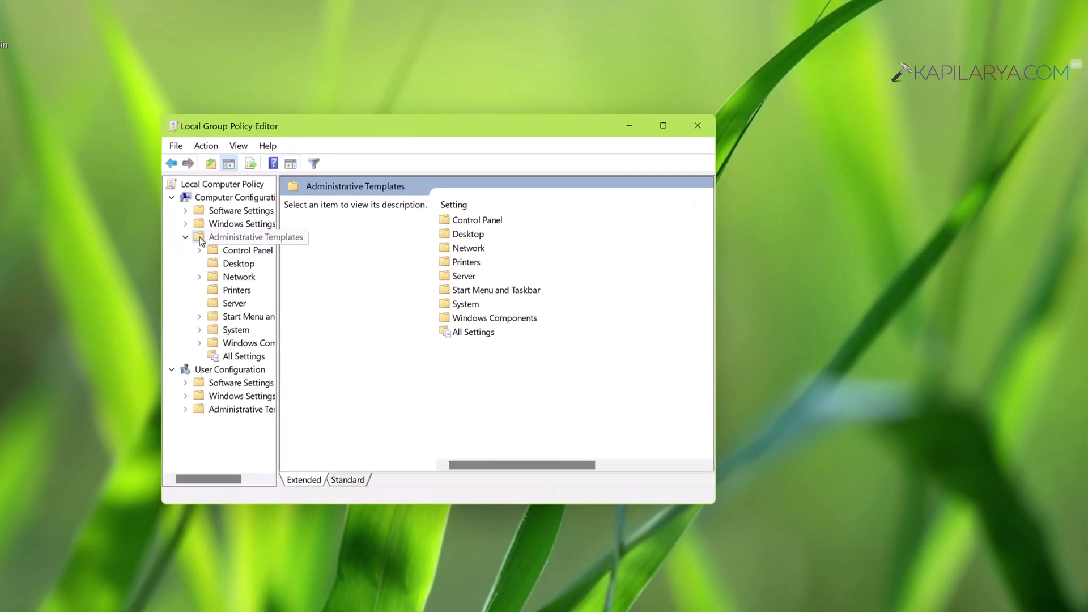
{"action": "left_click", "coordinate": [204, 334]}
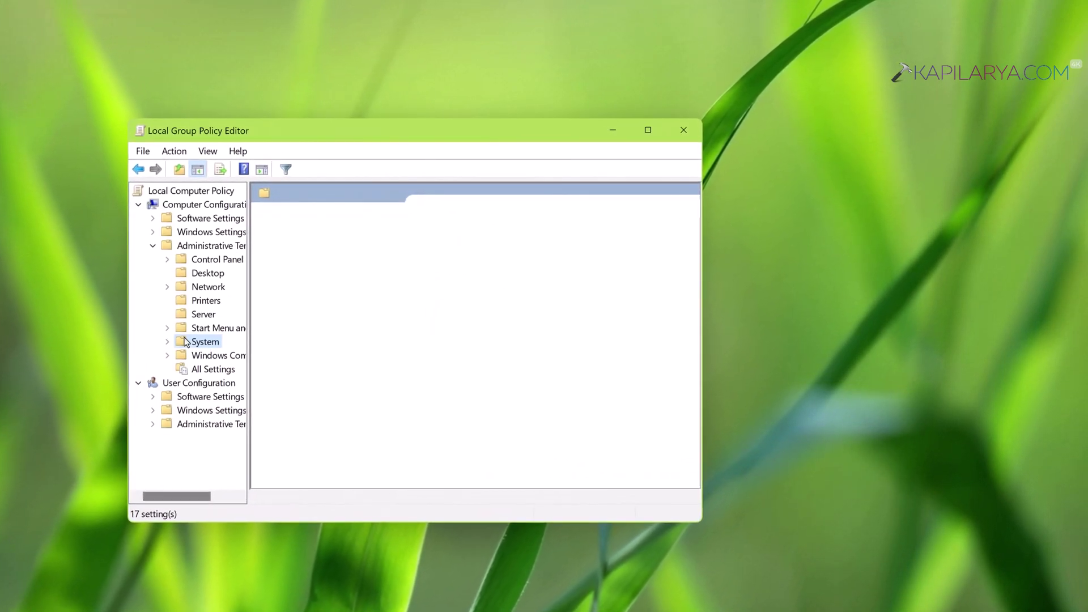
{"action": "scroll", "coordinate": [431, 380], "scroll_direction": "down", "scroll_amount": 3}
{"action": "scroll", "coordinate": [430, 379], "scroll_direction": "down", "scroll_amount": 1}
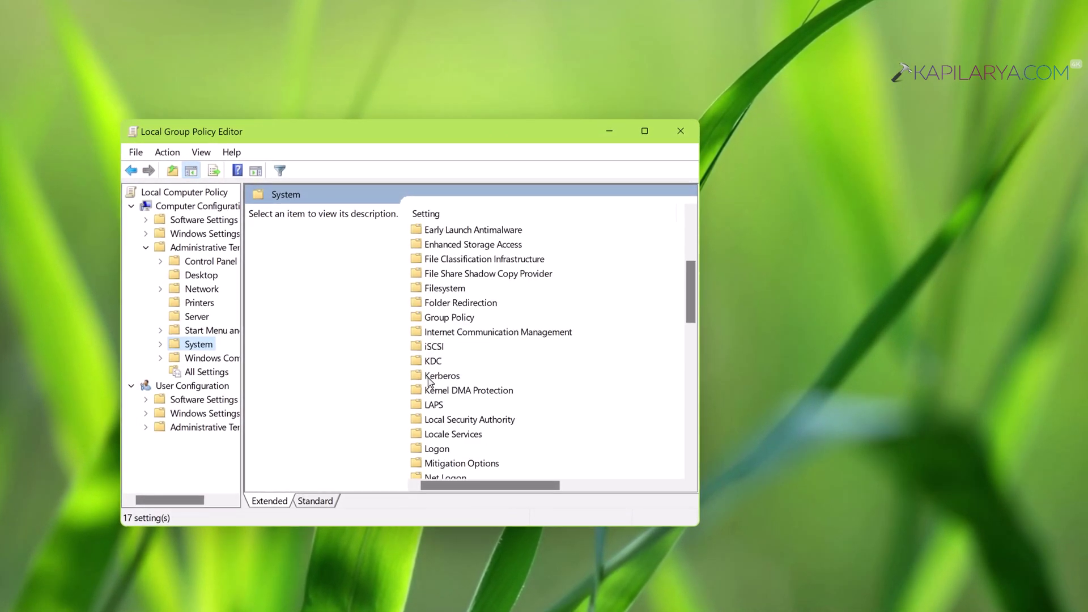
{"action": "scroll", "coordinate": [430, 381], "scroll_direction": "down", "scroll_amount": 2}
{"action": "scroll", "coordinate": [430, 381], "scroll_direction": "down", "scroll_amount": 2}
{"action": "scroll", "coordinate": [431, 382], "scroll_direction": "down", "scroll_amount": 2}
{"action": "scroll", "coordinate": [430, 381], "scroll_direction": "down", "scroll_amount": 1}
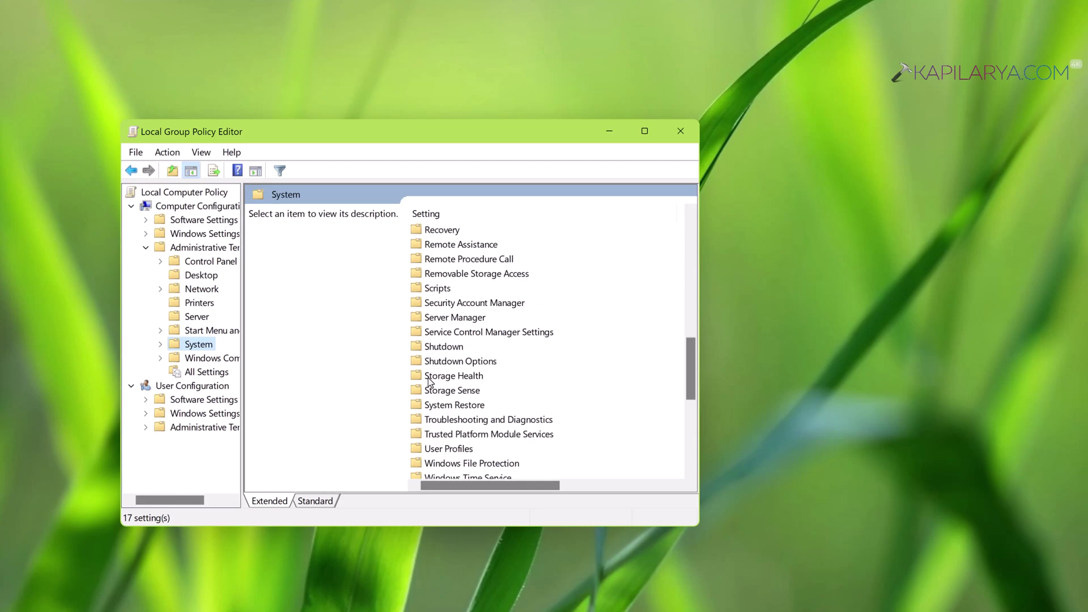
Open Troubleshooting and Diagnostics, widen the tree pane and window, and use Standard view
{"action": "double_click", "coordinate": [465, 421]}
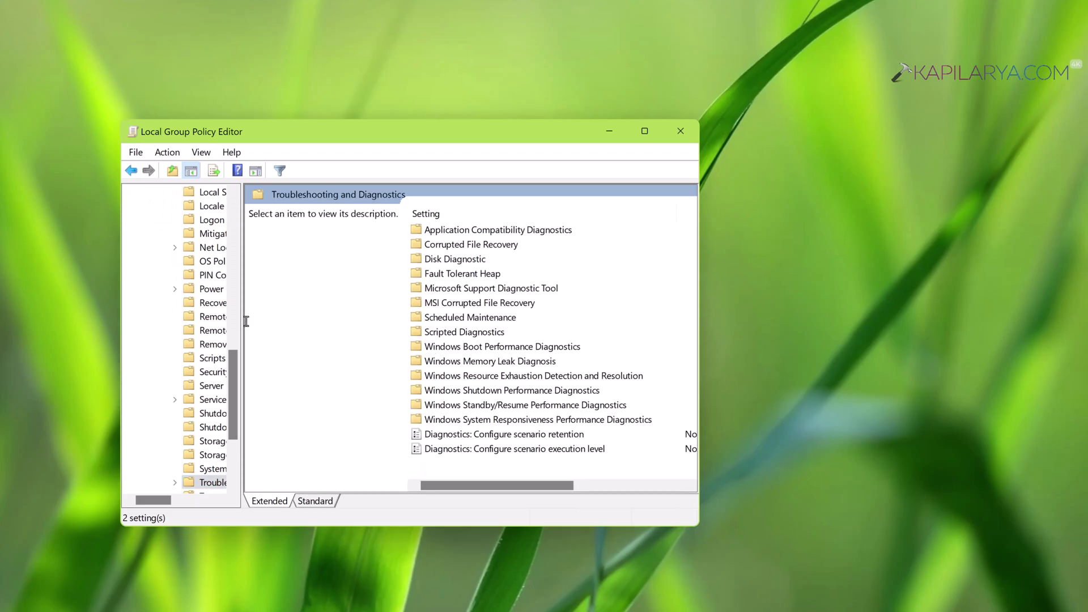
{"action": "left_click_drag", "start_coordinate": [243, 320], "coordinate": [388, 313]}
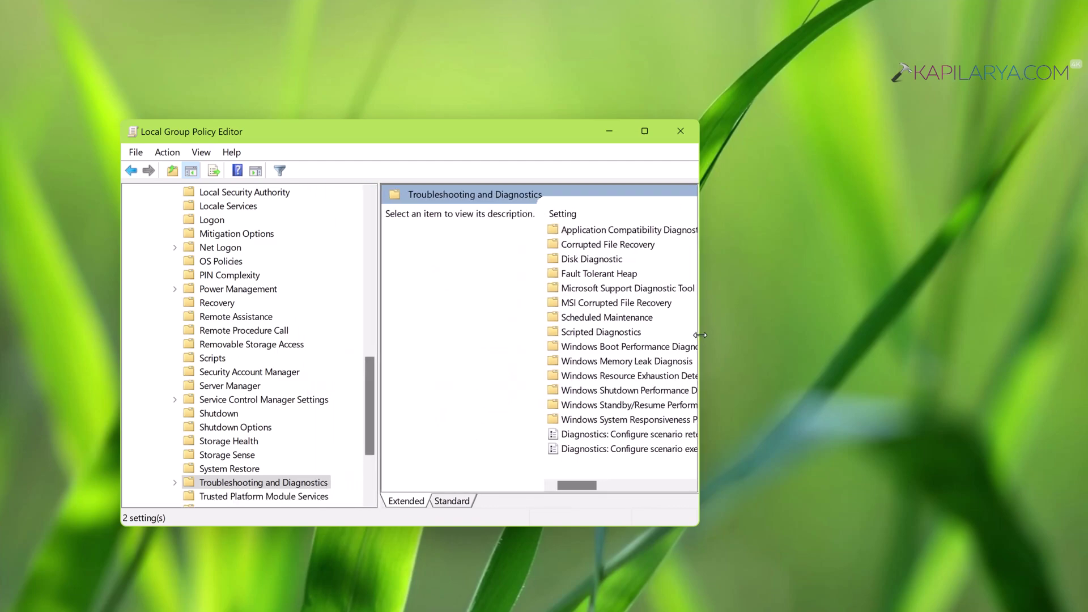
{"action": "left_click_drag", "start_coordinate": [699, 335], "coordinate": [865, 340]}
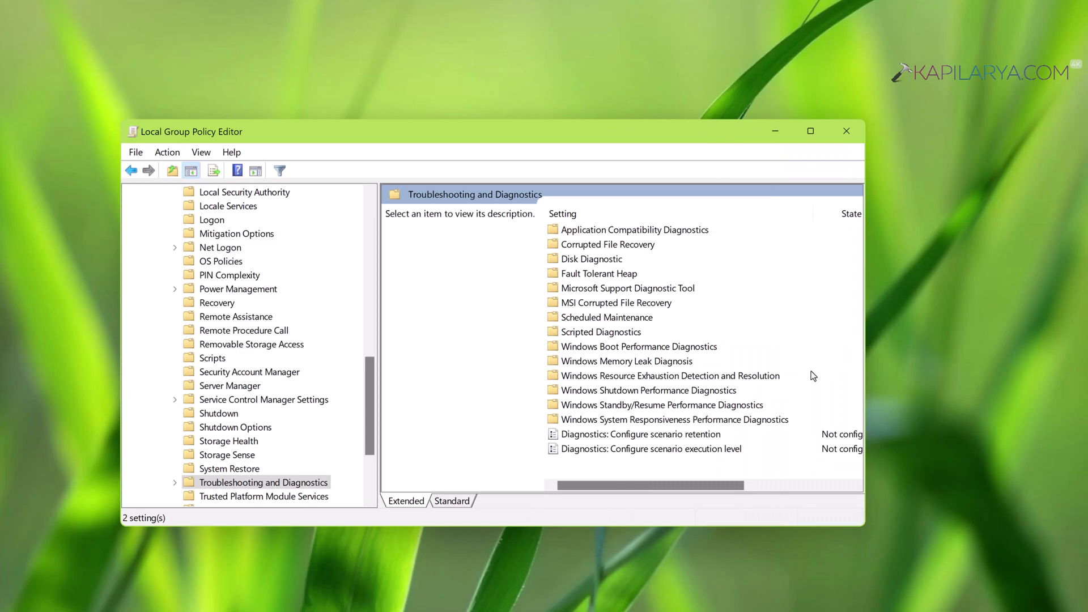
{"action": "left_click", "coordinate": [449, 501]}
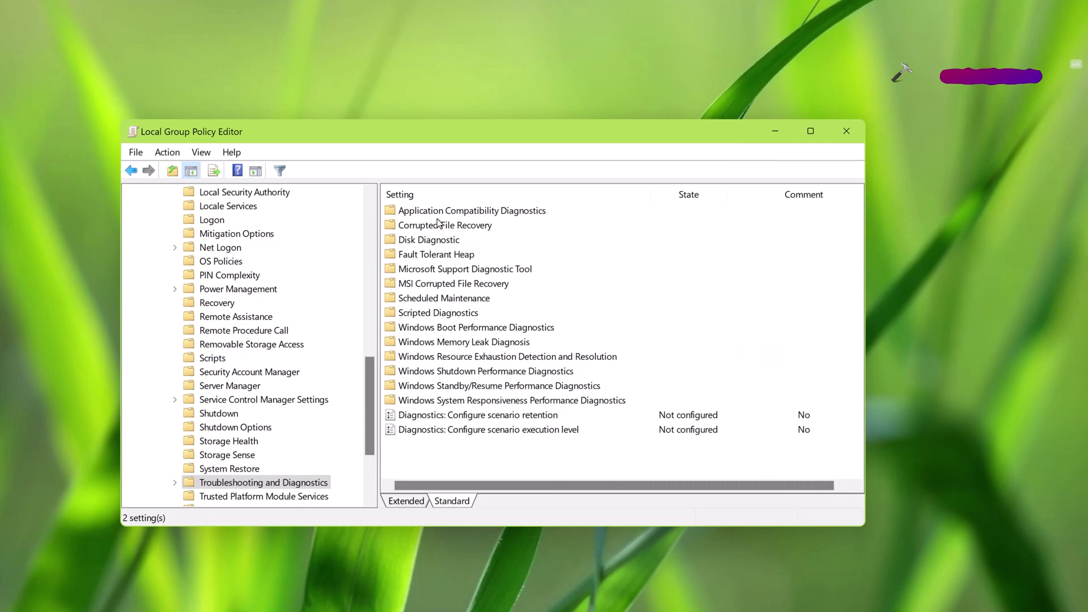
Open Scripted Diagnostics and select the online troubleshooting content policy
{"action": "left_click", "coordinate": [440, 313]}
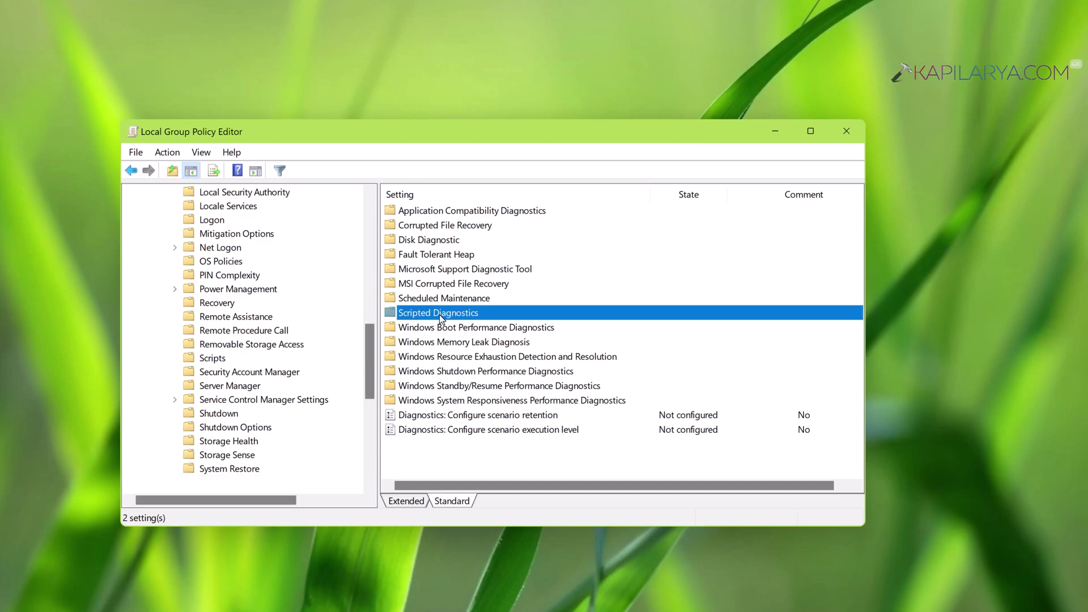
{"action": "double_click", "coordinate": [440, 312]}
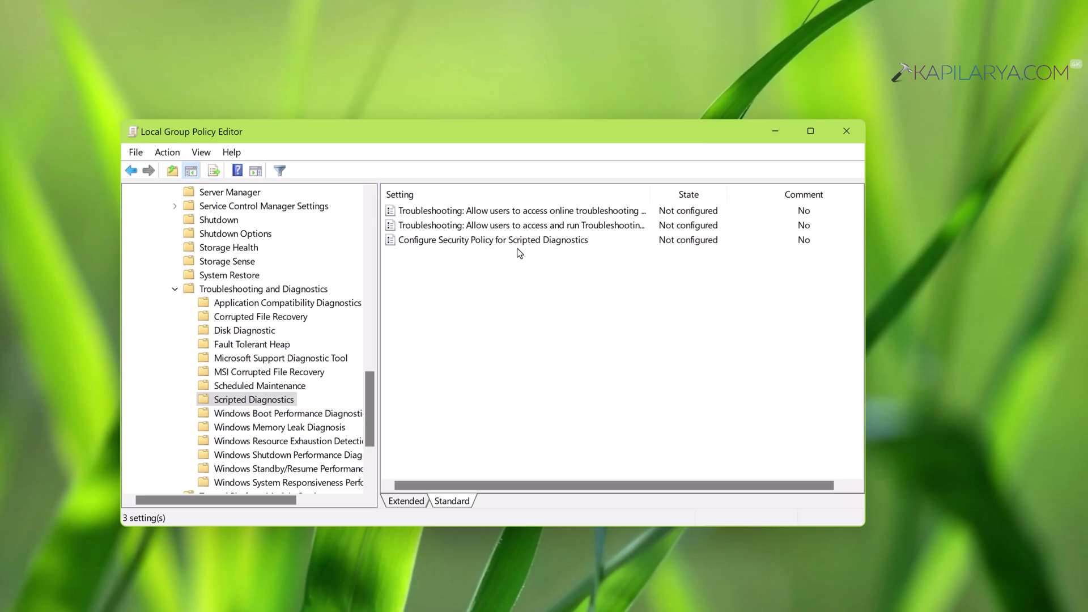
{"action": "left_click", "coordinate": [499, 214]}
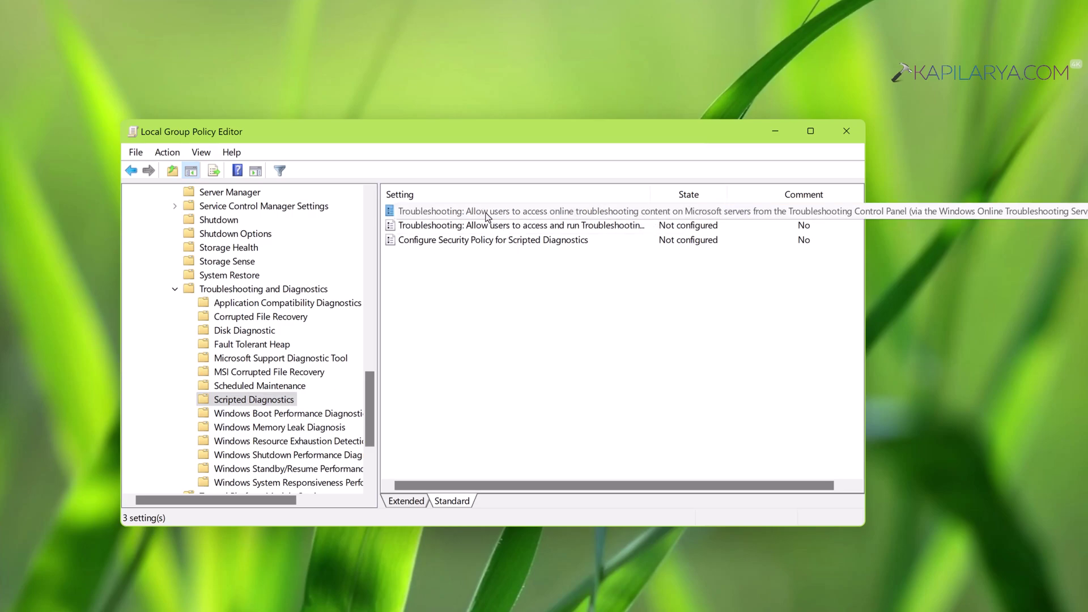
Open the 'Allow users to access online troubleshooting content' policy with Not Configured selected
{"action": "double_click", "coordinate": [490, 213]}
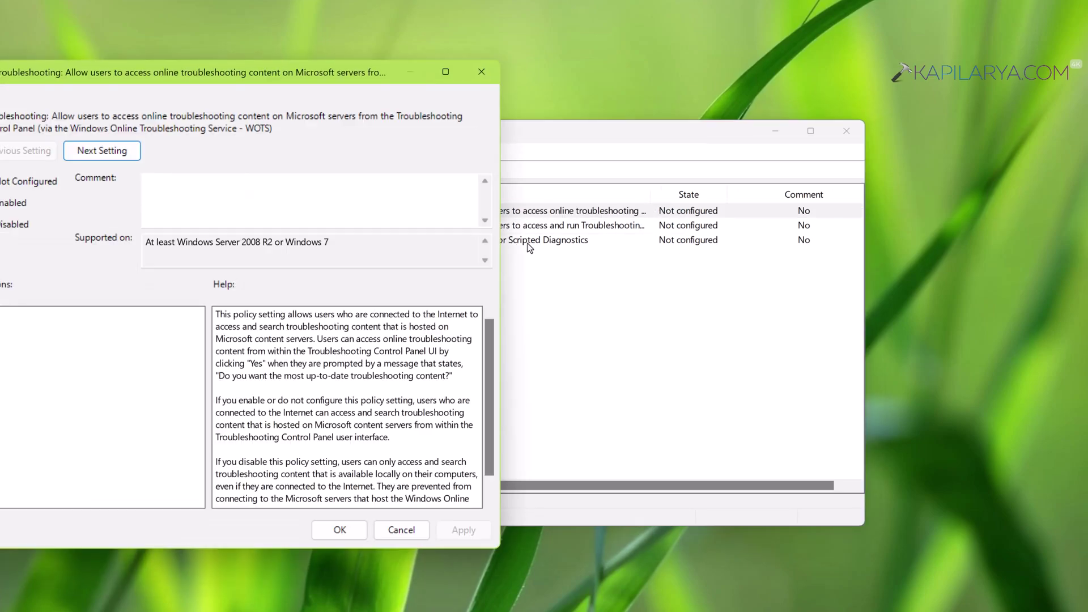
{"action": "left_click_drag", "start_coordinate": [173, 73], "coordinate": [279, 165]}
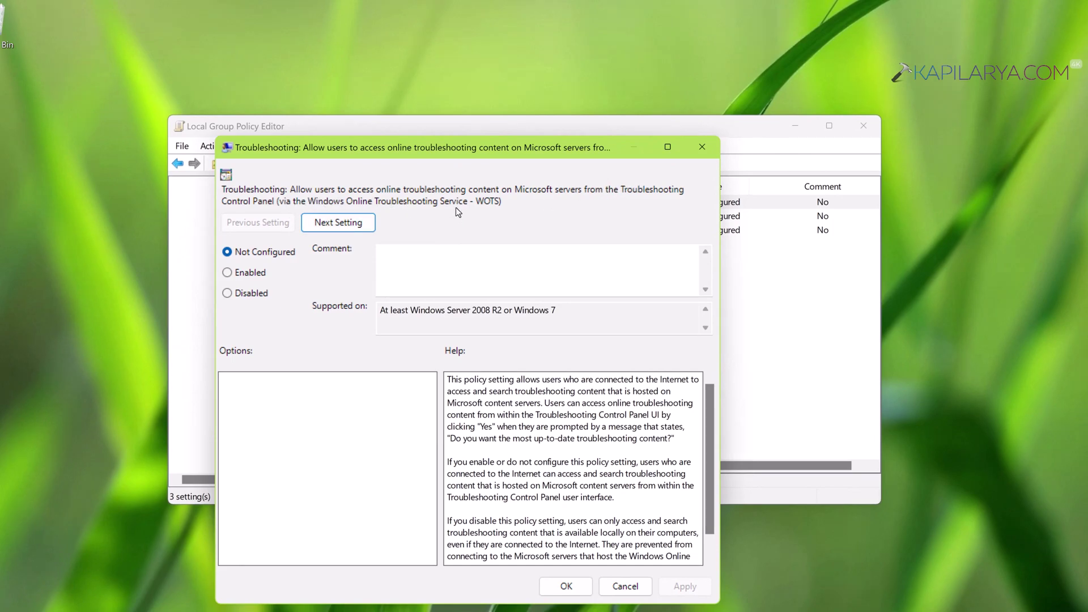
{"action": "left_click", "coordinate": [248, 255]}
{"action": "scroll", "coordinate": [470, 446], "scroll_direction": "down", "scroll_amount": 1}
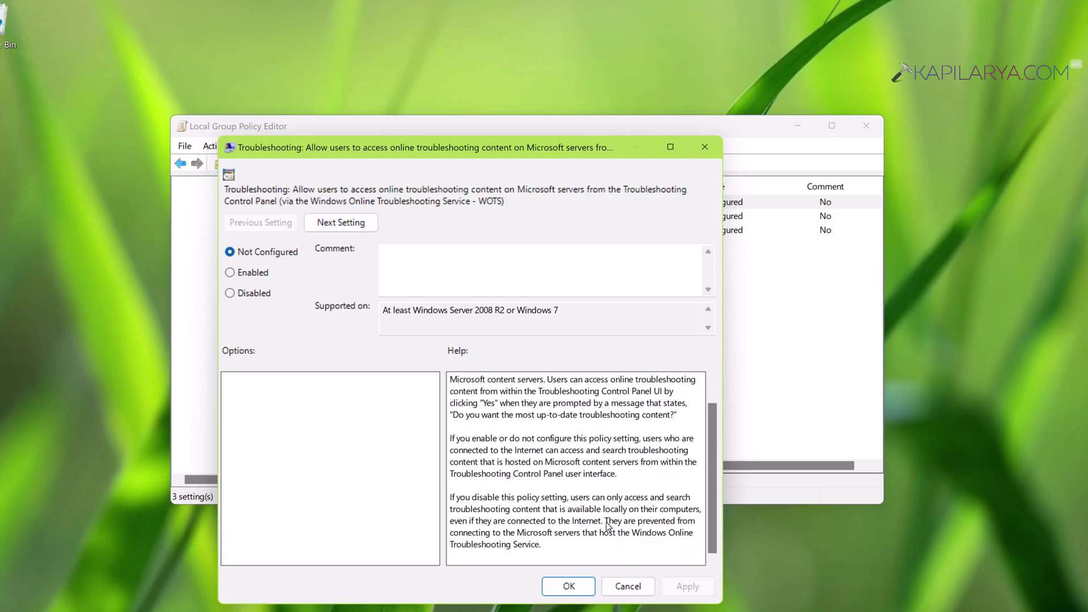
{"action": "left_click_drag", "start_coordinate": [604, 521], "coordinate": [609, 551]}
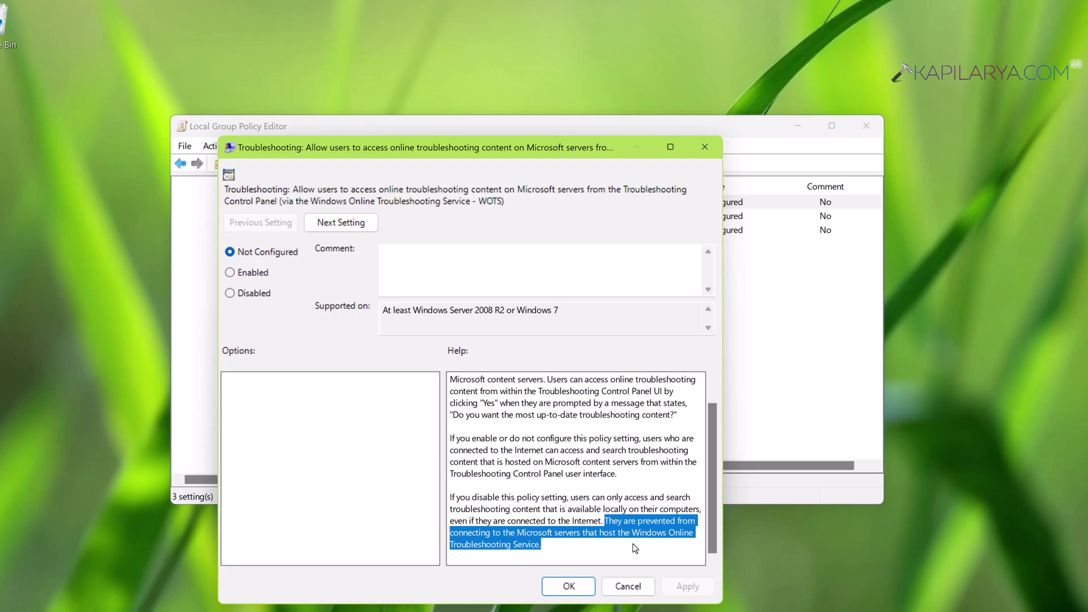
Apply the policy as Not Configured and close its dialog with OK
{"action": "left_click", "coordinate": [229, 293]}
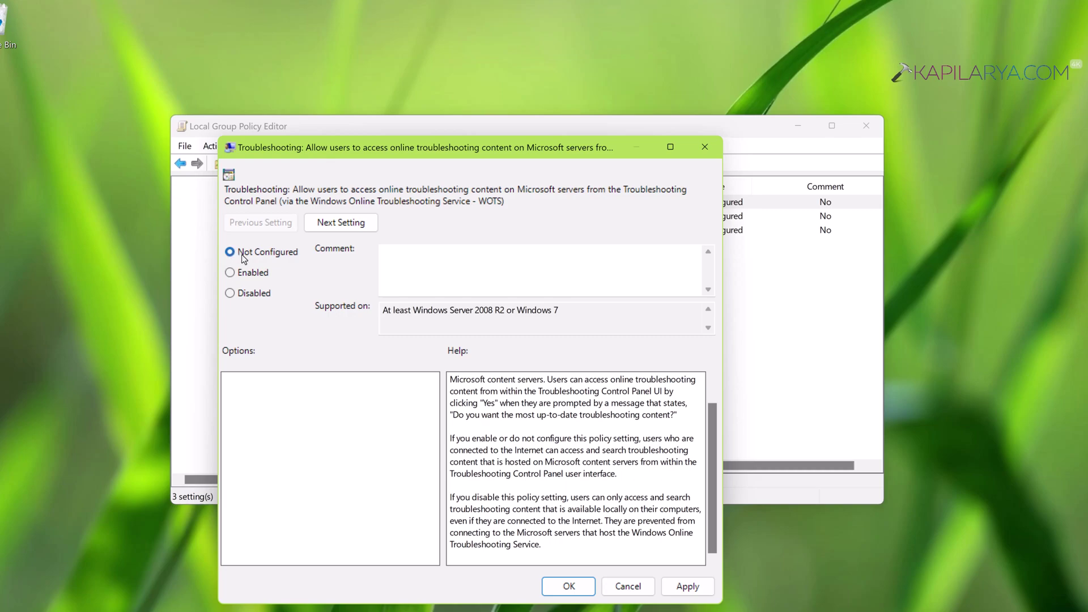
{"action": "left_click", "coordinate": [687, 586]}
{"action": "left_click", "coordinate": [575, 591]}
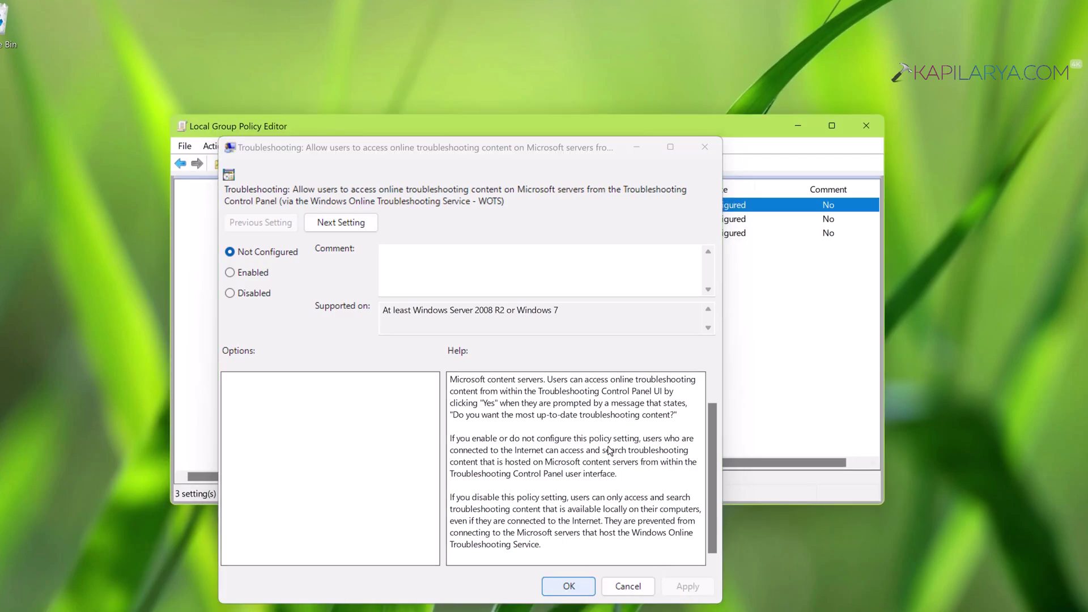
{"action": "left_click", "coordinate": [574, 588]}
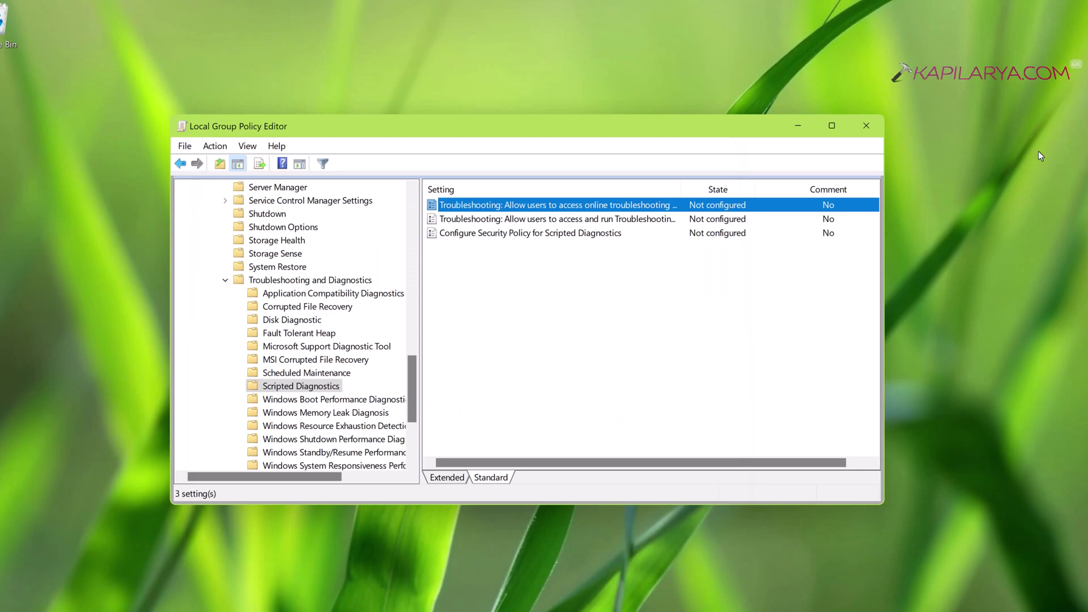